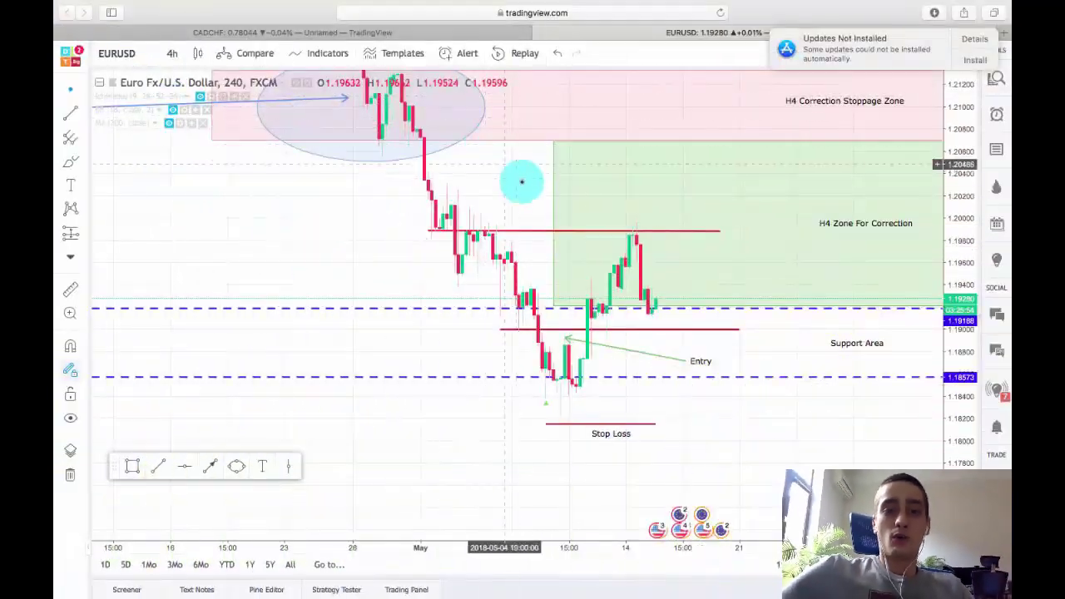
Bring the earlier May bars into view and select the green Entry arrow line.
scroll(516, 179, "right", 3)
scroll(478, 178, "right", 5)
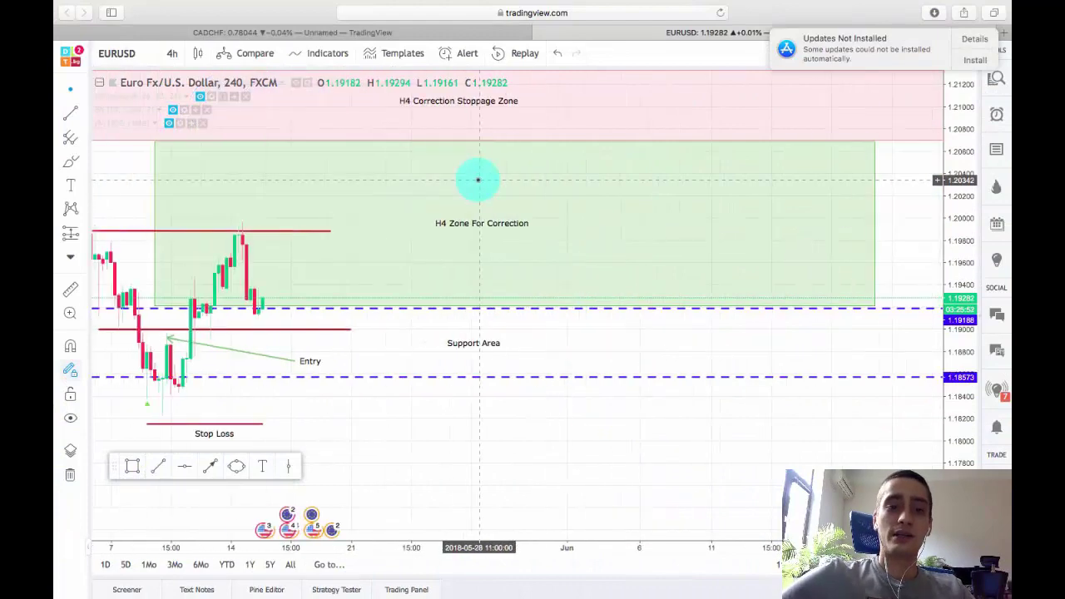
left_click_drag(452, 388, 740, 395)
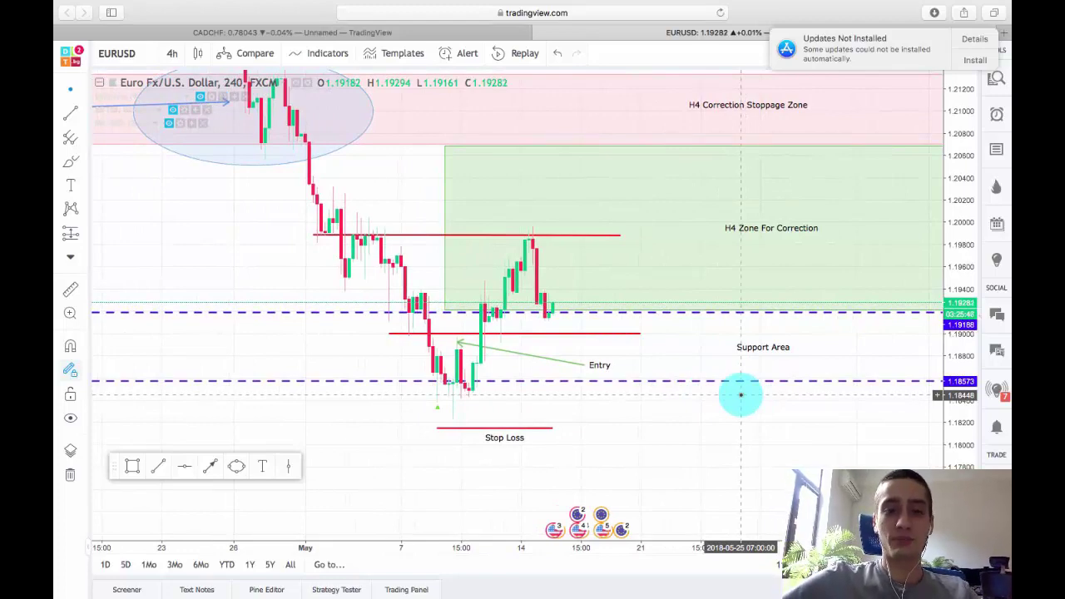
scroll(442, 209, "down", 3)
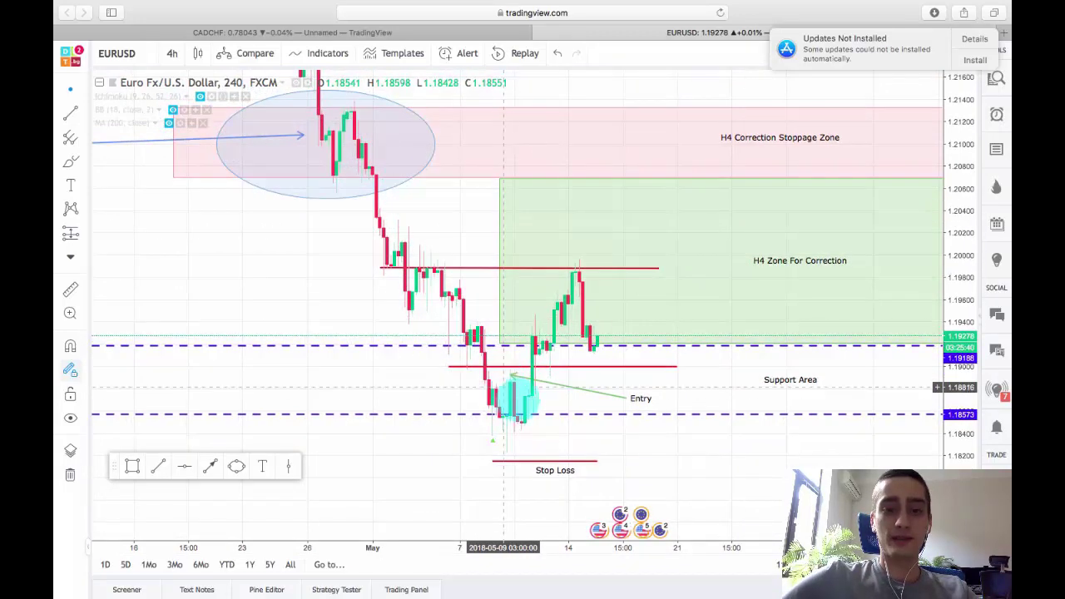
left_click(554, 382)
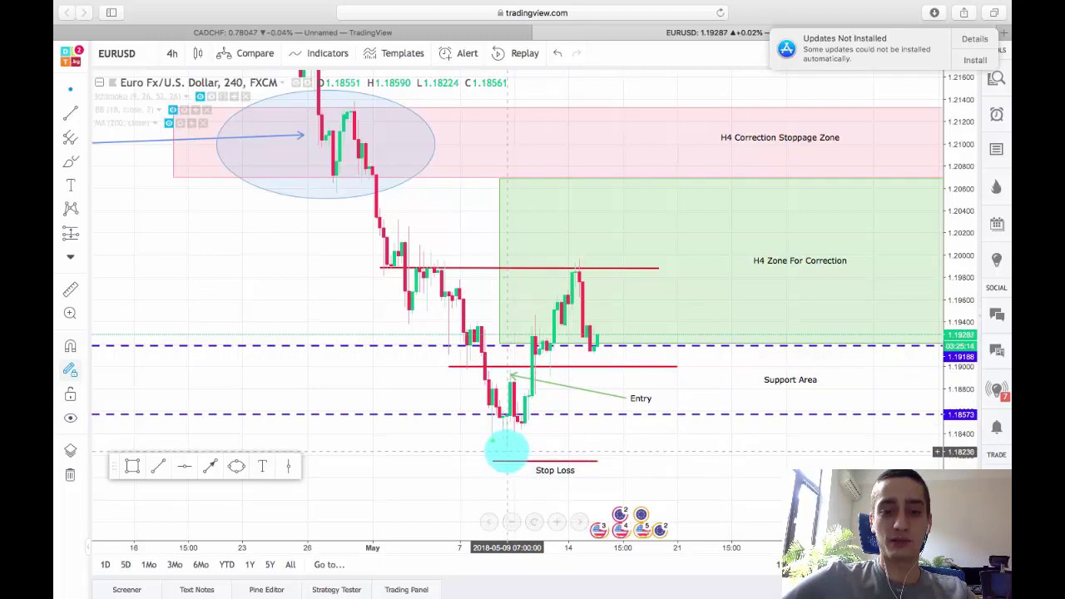
left_click_drag(641, 440, 613, 437)
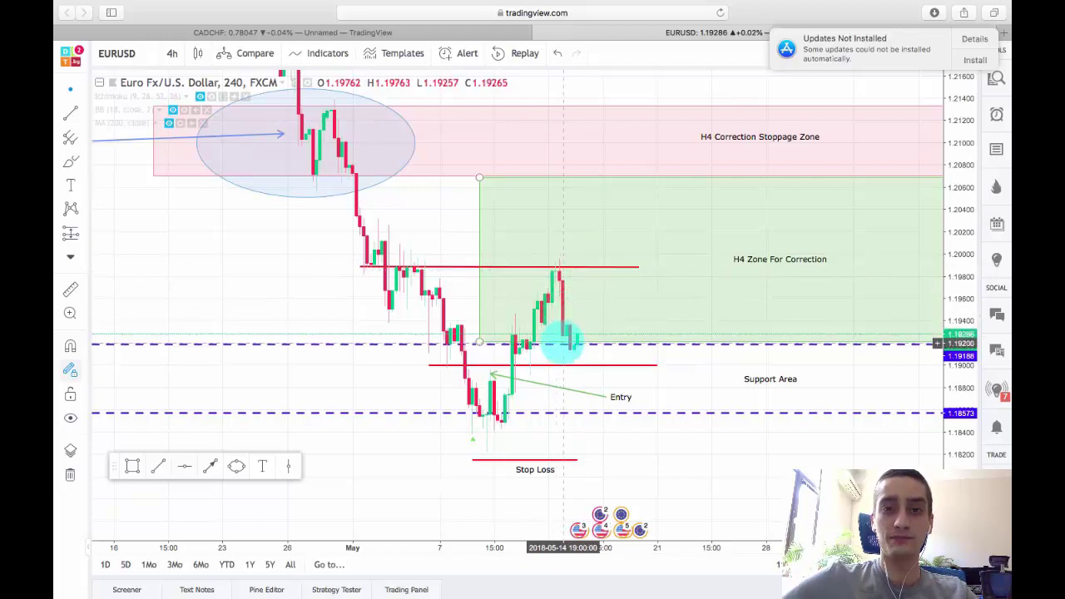
scroll(674, 380, "down", 1)
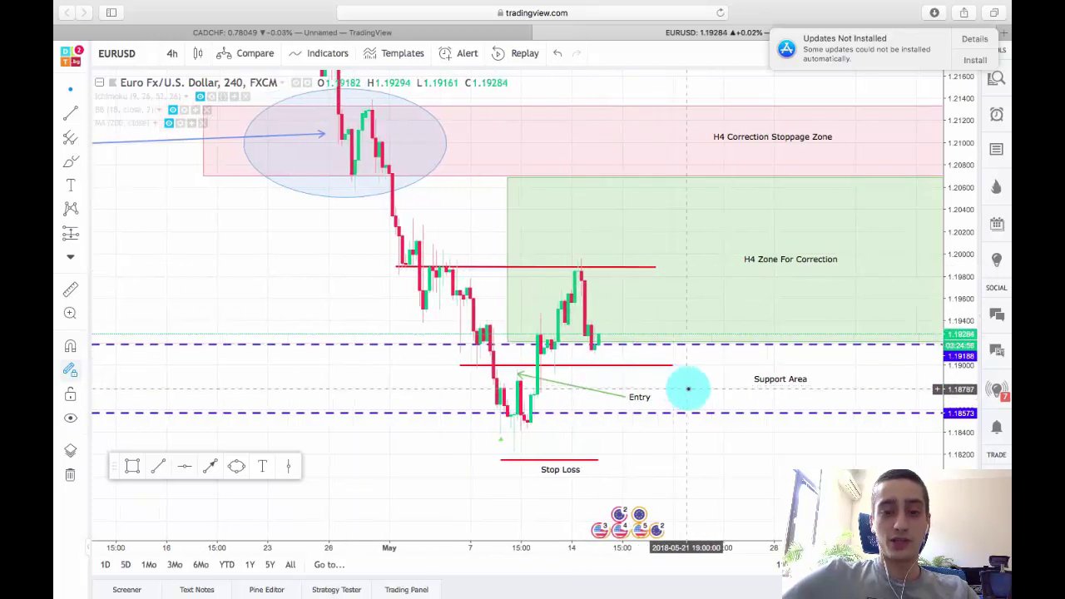
scroll(689, 388, "down", 1)
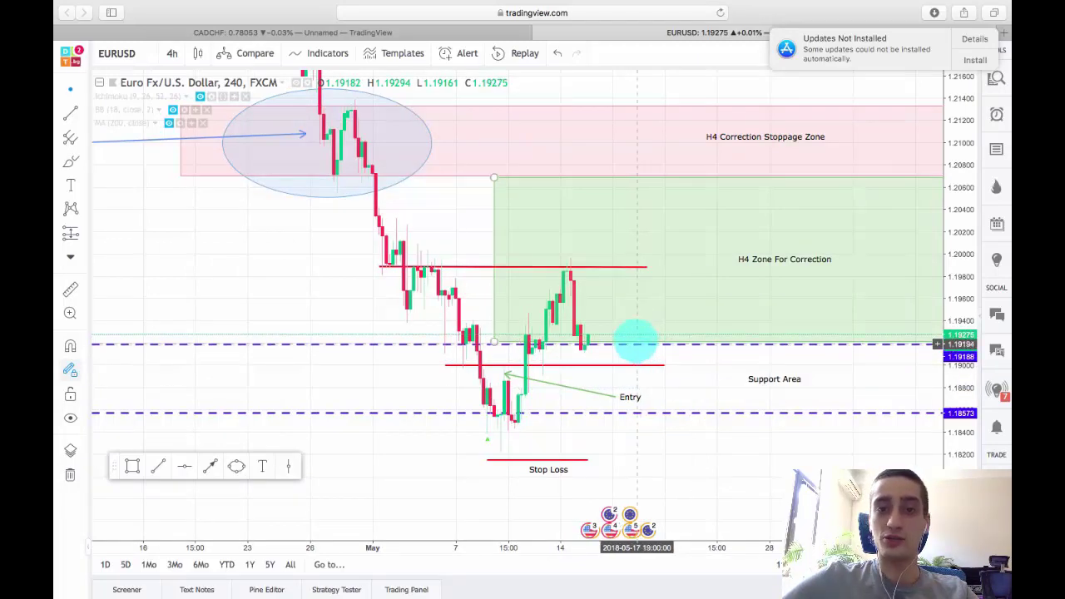
Select the red line above the Entry label and pan to slightly earlier bars.
left_click(541, 266)
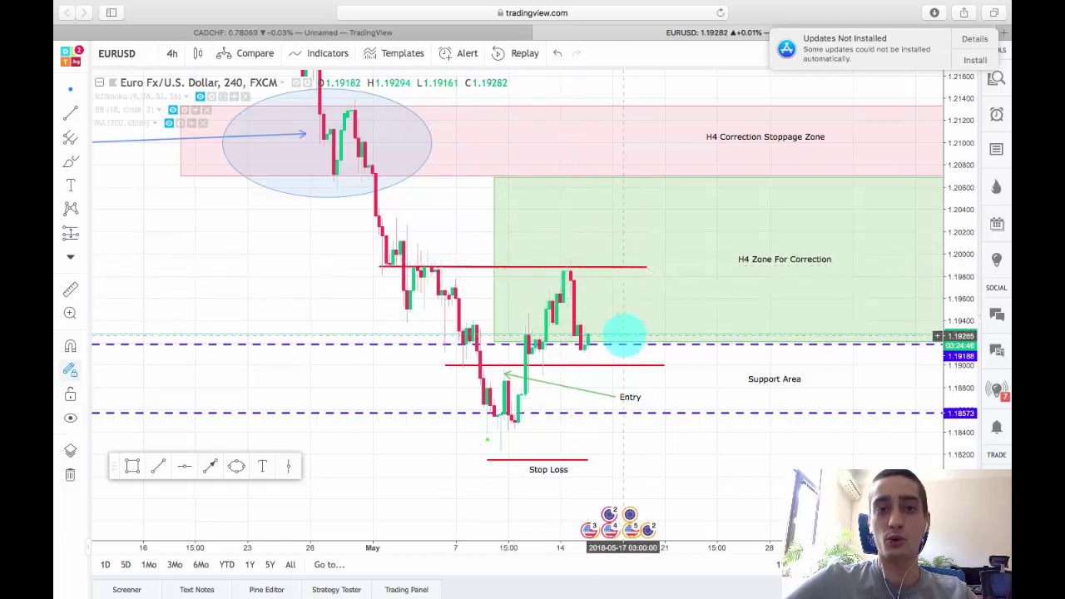
scroll(682, 366, "down", 2)
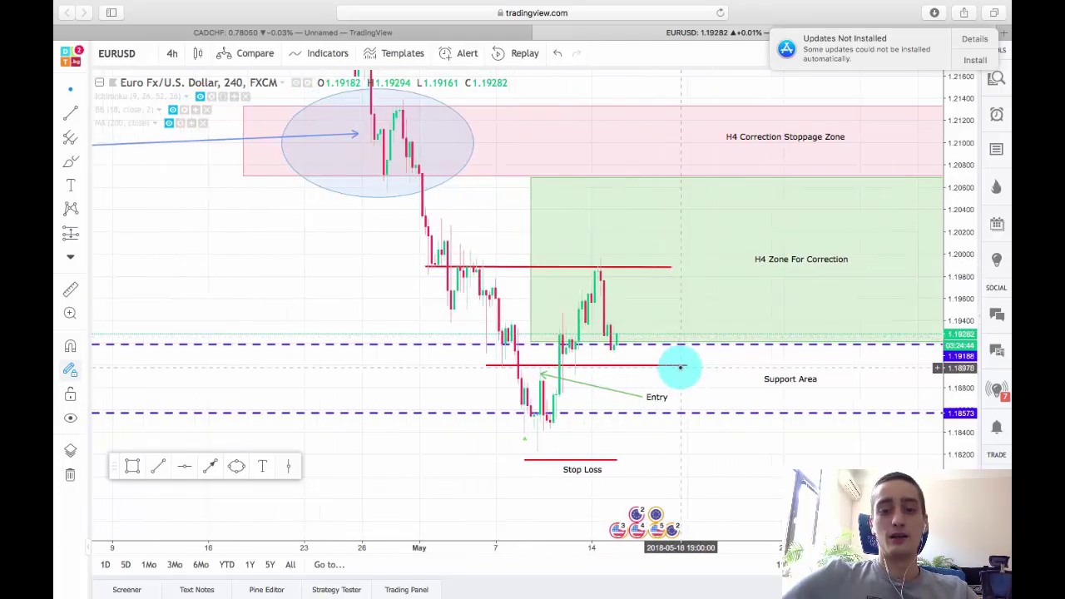
scroll(694, 384, "up", 2)
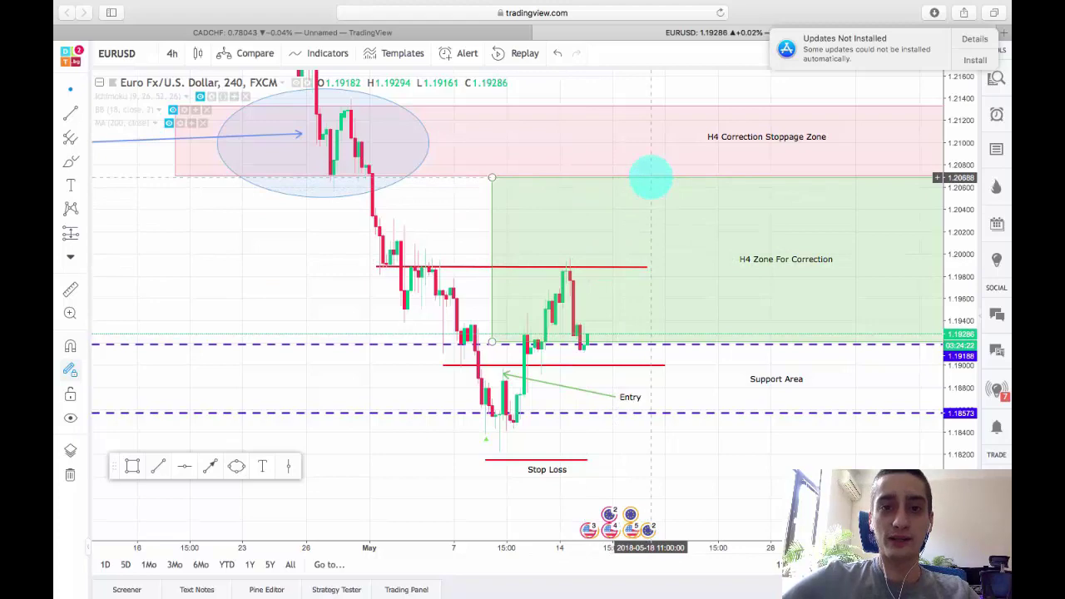
left_click_drag(652, 178, 718, 334)
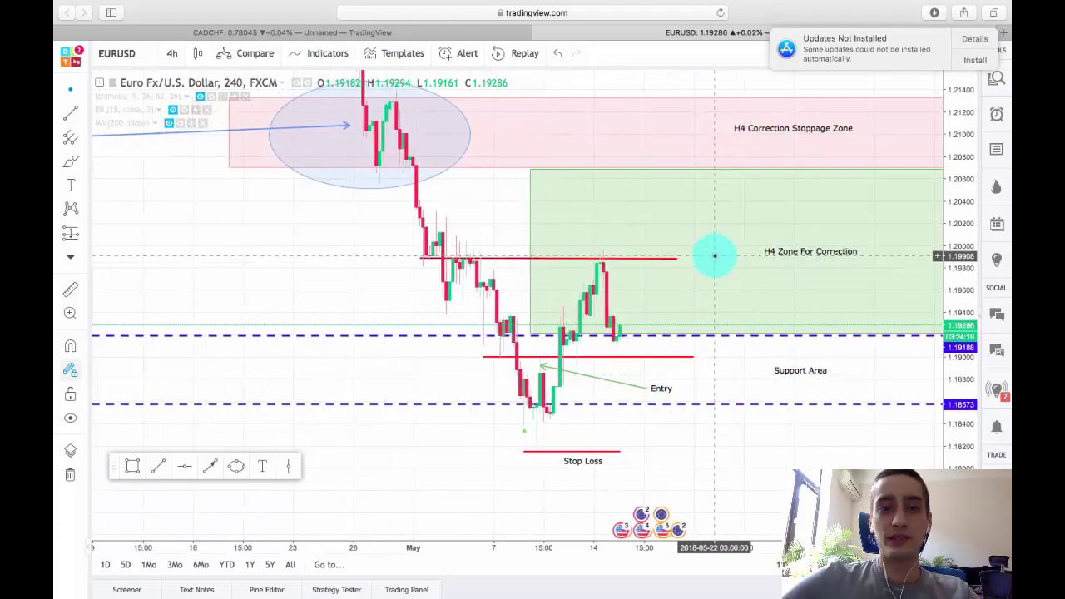
scroll(713, 252, "up", 1)
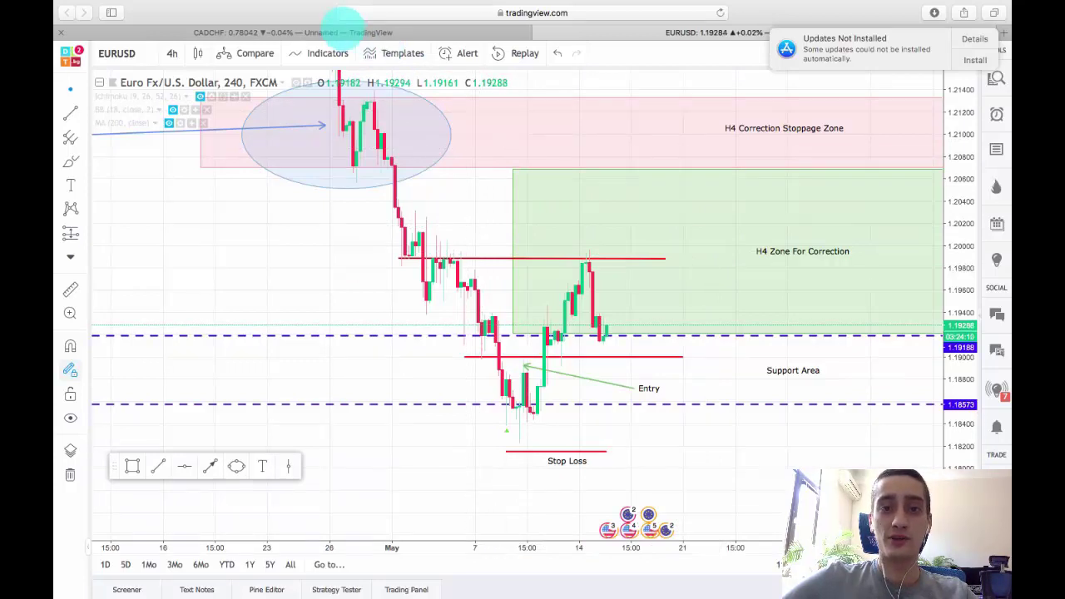
Show the CADCHF chart on the 1-month interval with a compressed price scale.
left_click(307, 30)
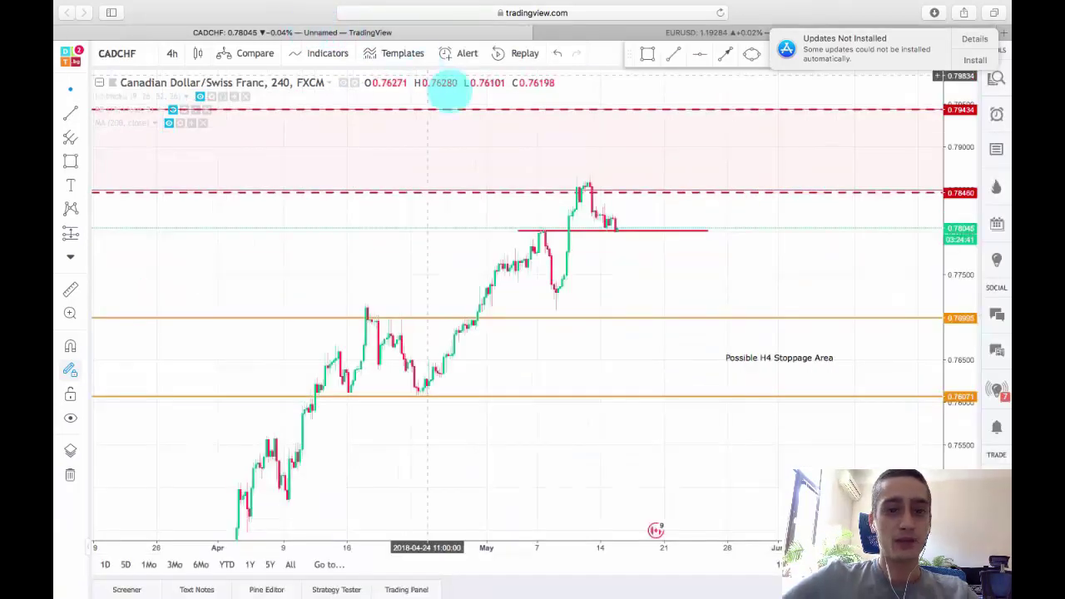
left_click(173, 53)
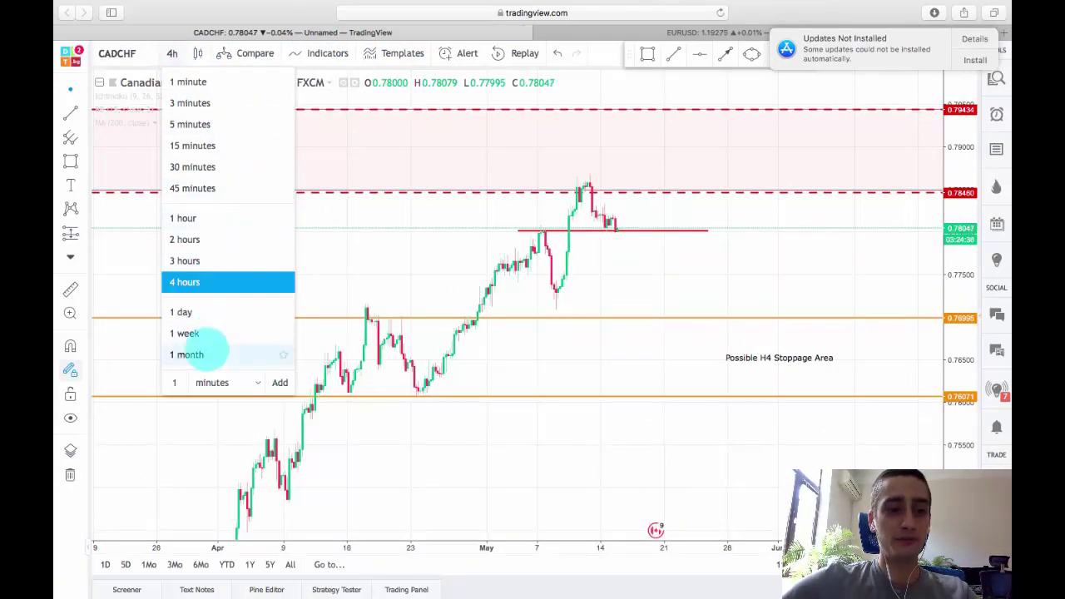
left_click(200, 353)
left_click_drag(960, 145, 950, 441)
scroll(853, 400, "right", 5)
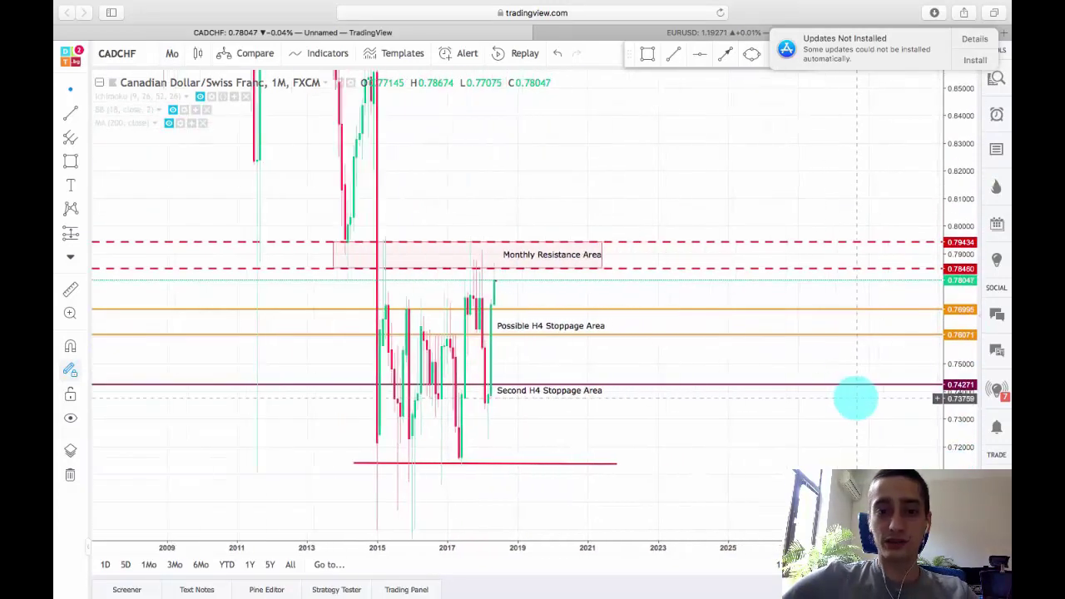
scroll(915, 399, "right", 3)
left_click_drag(960, 183, 948, 321)
left_click_drag(585, 169, 704, 160)
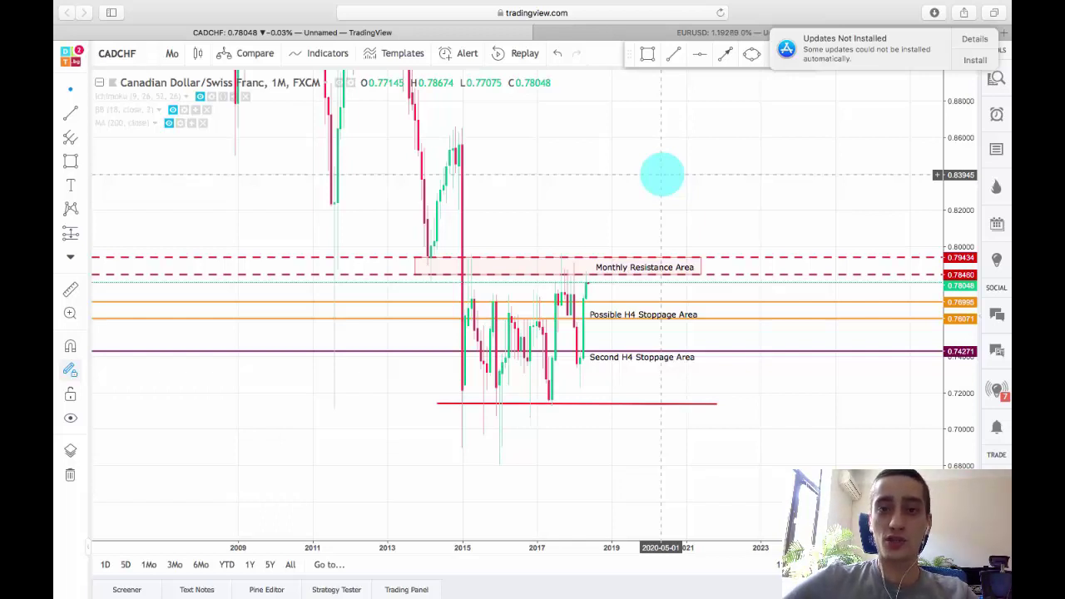
scroll(654, 171, "up", 3)
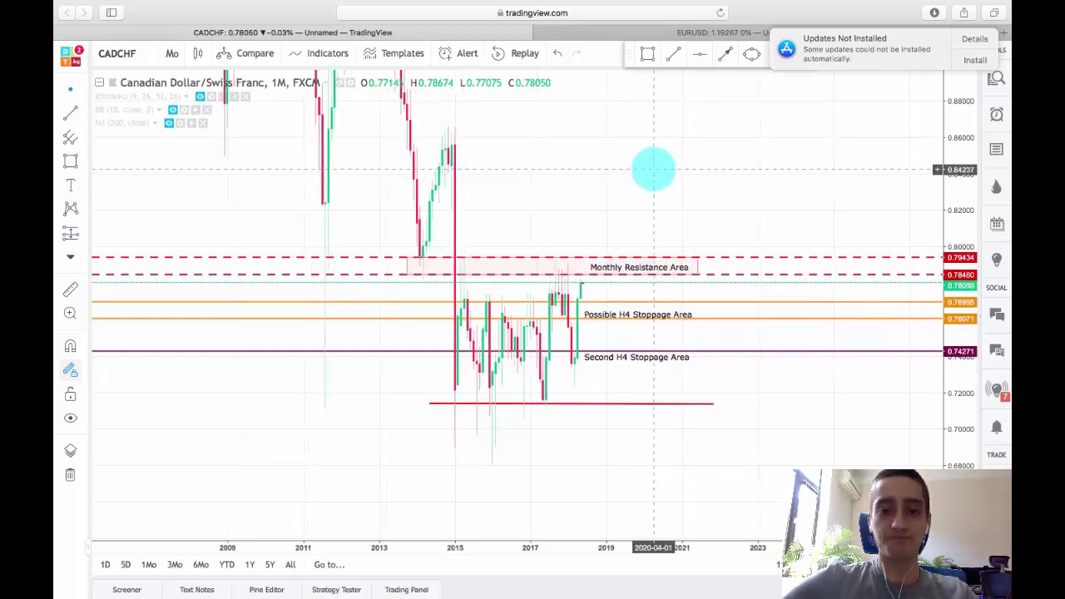
left_click_drag(587, 196, 661, 225)
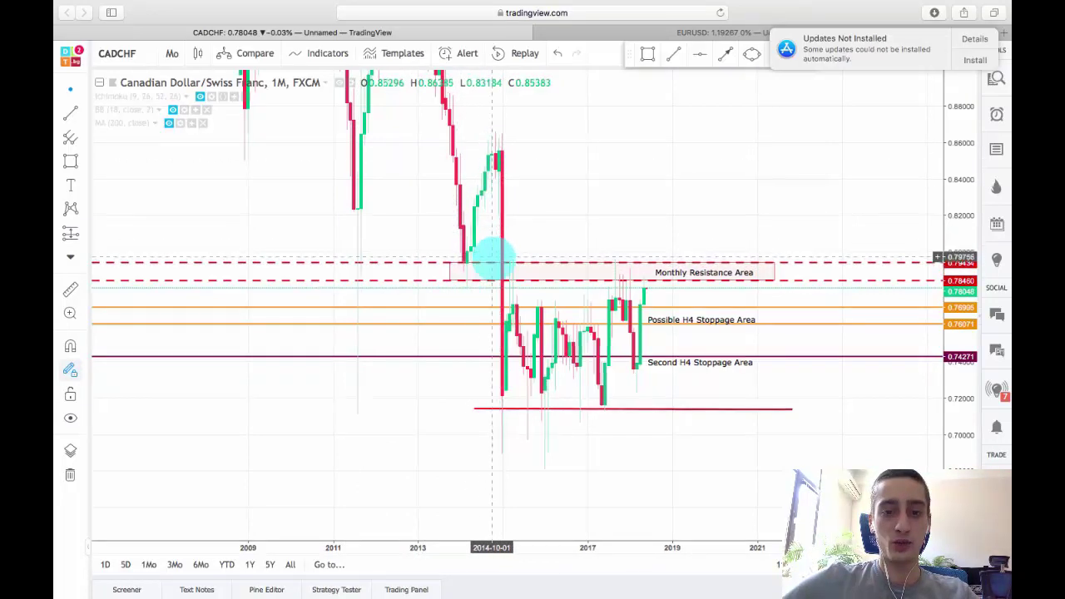
key("super+plus")
key("super+minus")
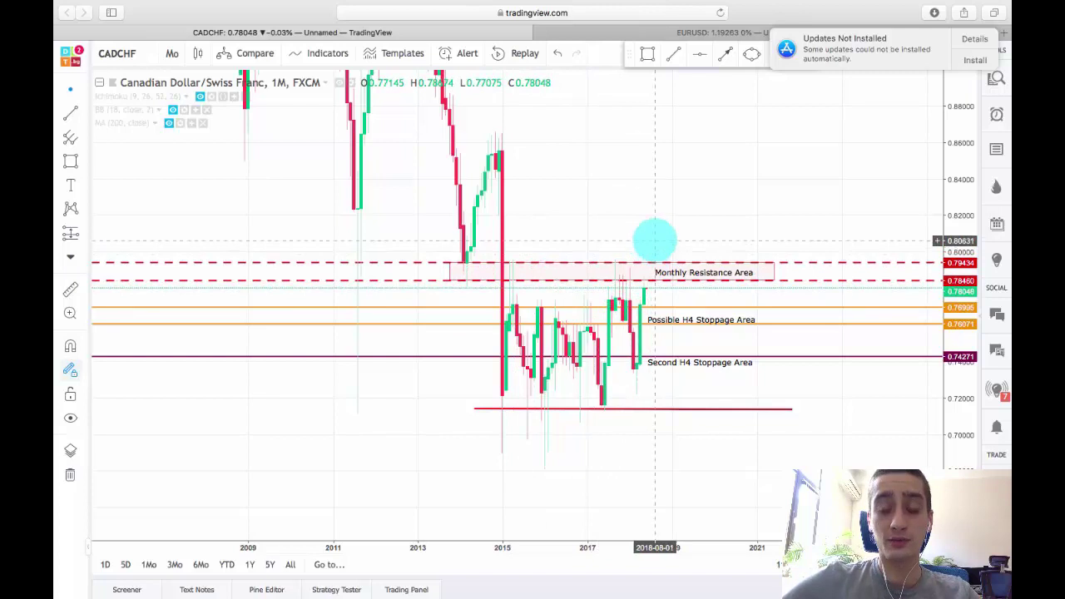
scroll(672, 226, "up", 1)
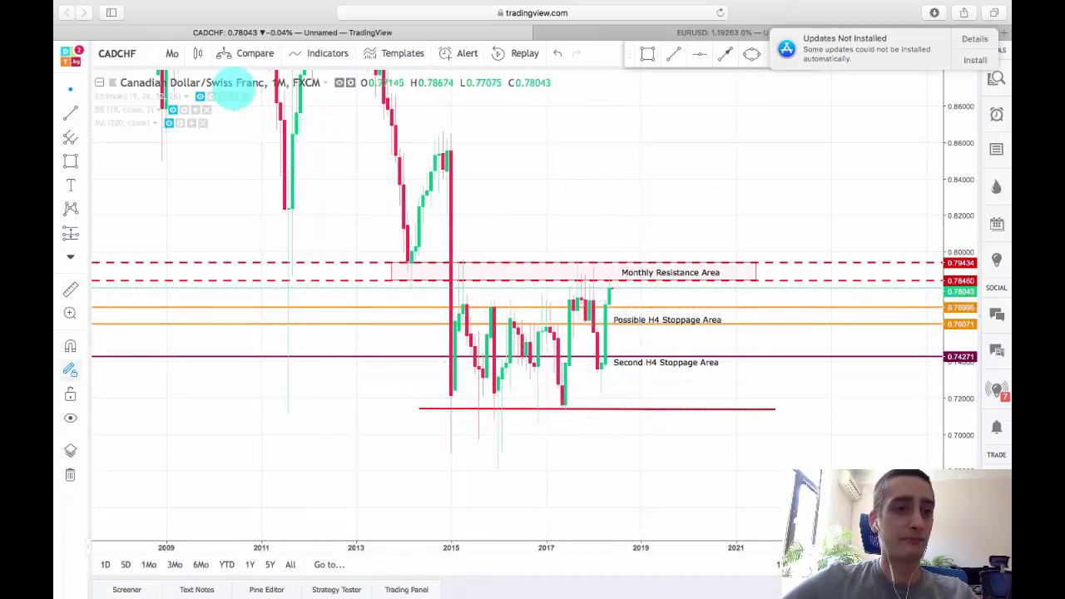
left_click(171, 52)
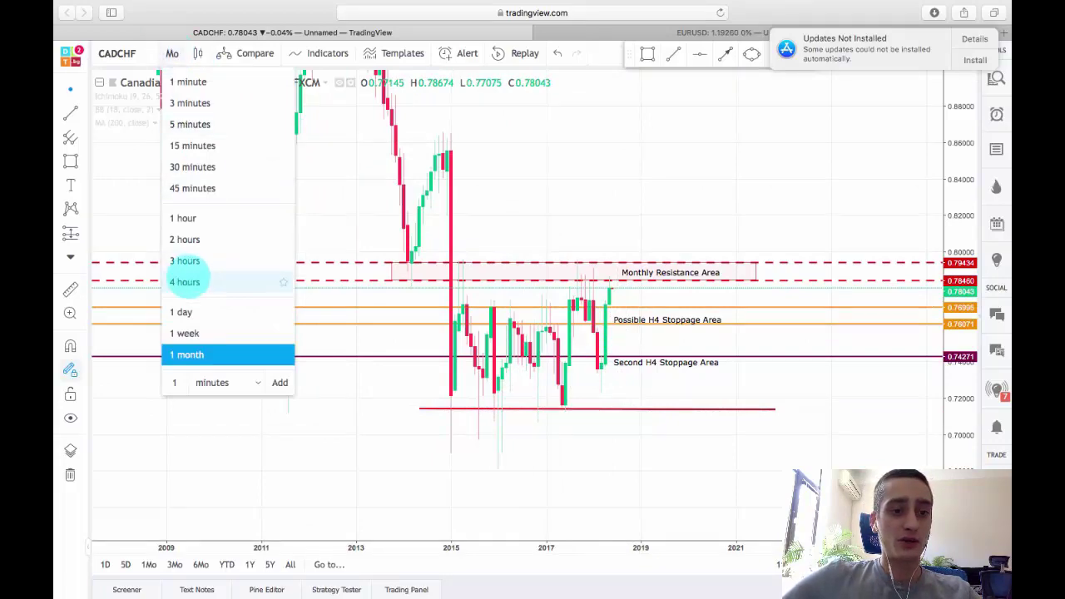
left_click(185, 282)
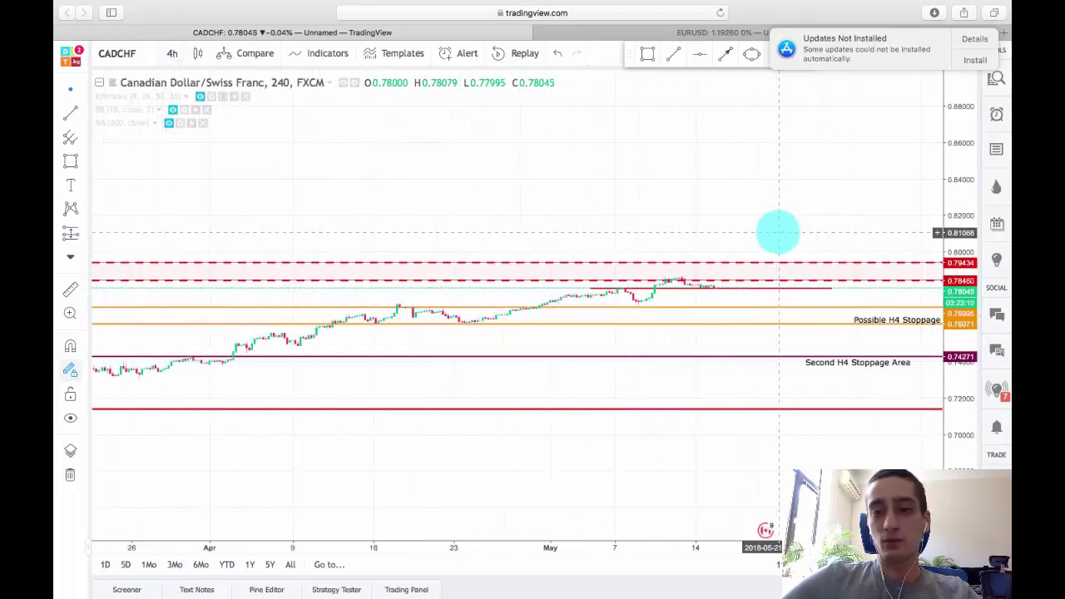
left_click_drag(964, 434, 949, 313)
scroll(947, 248, "left", 2)
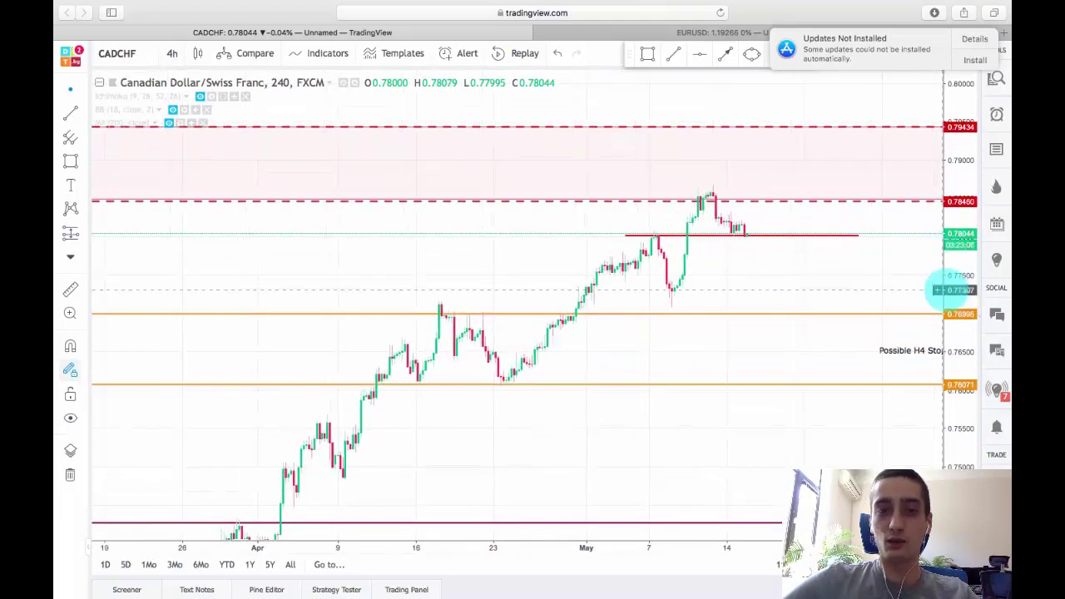
left_click_drag(863, 268, 805, 274)
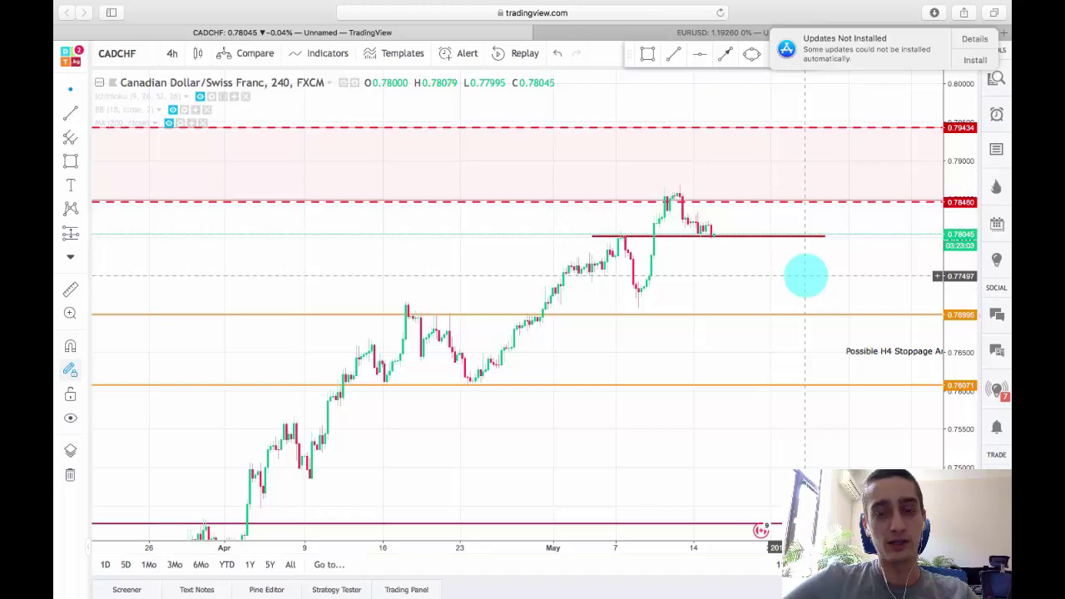
scroll(805, 276, "up", 1)
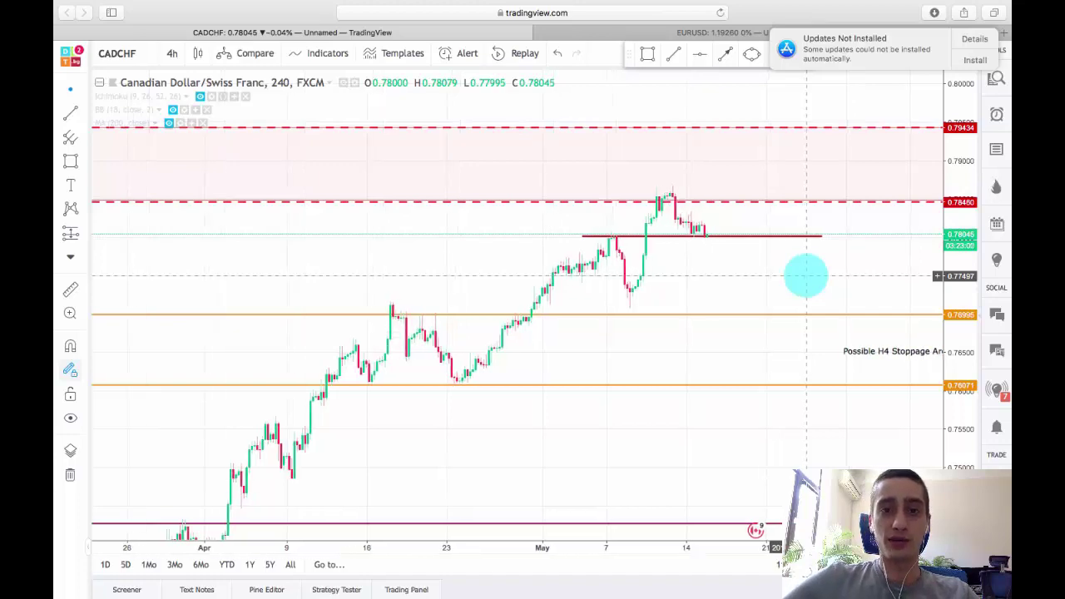
left_click_drag(805, 281, 654, 239)
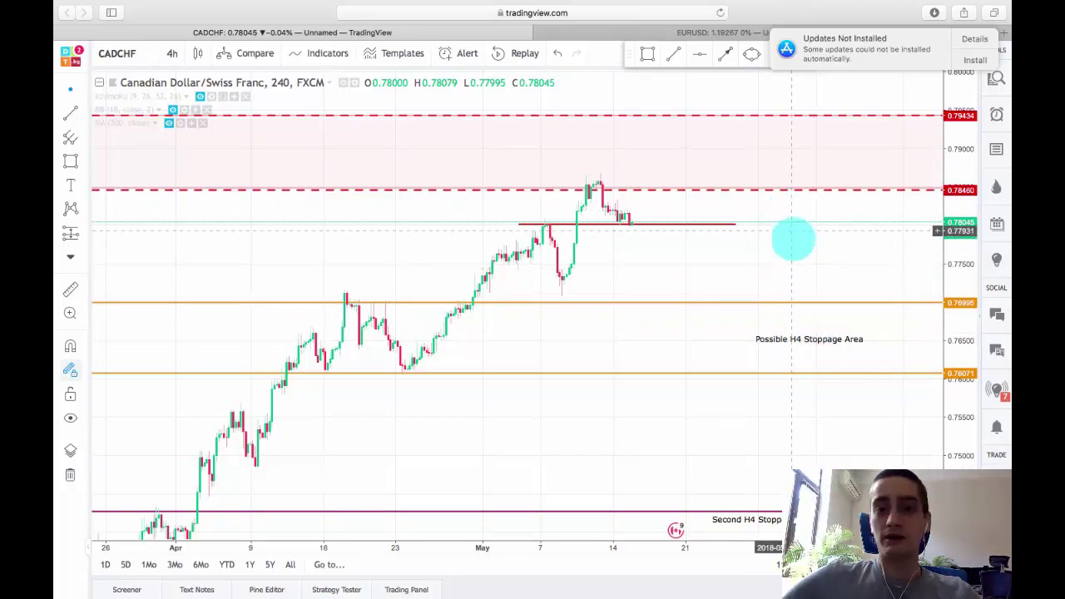
scroll(794, 241, "left", 5)
scroll(803, 374, "right", 3)
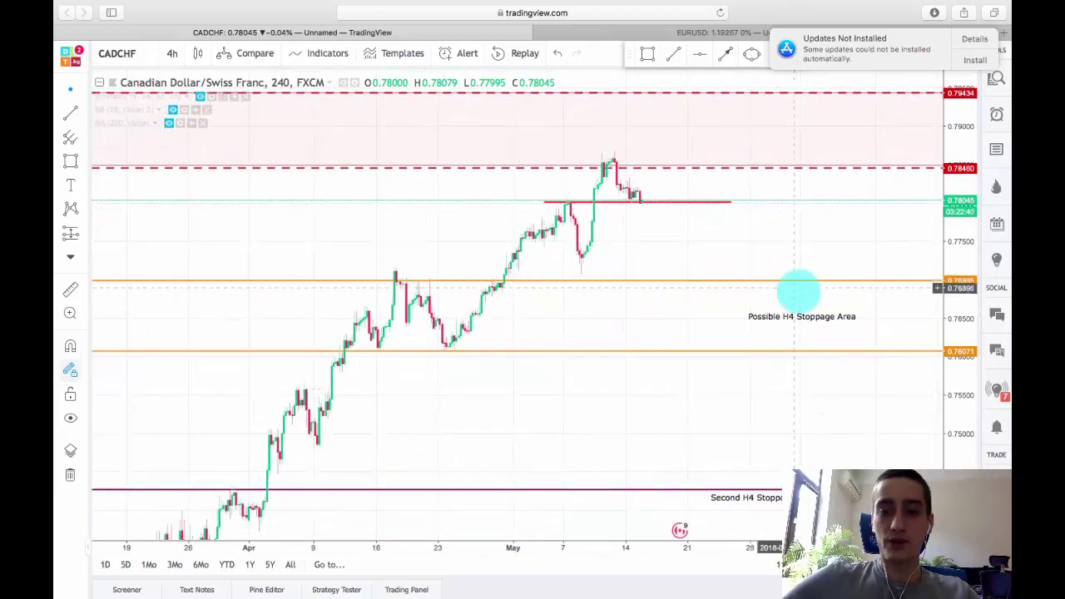
scroll(803, 391, "down", 4)
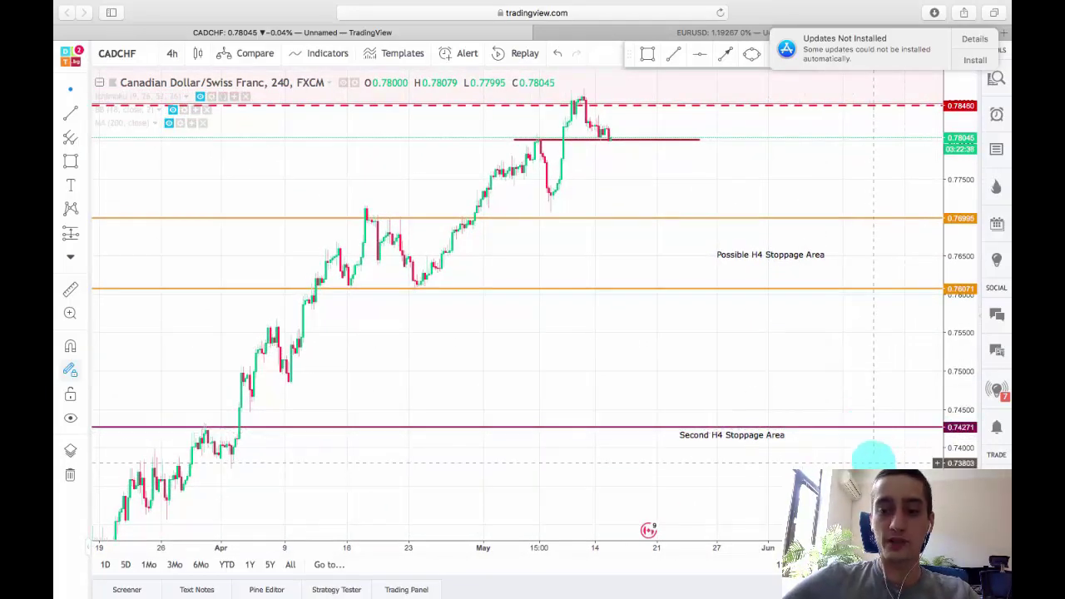
scroll(809, 383, "down", 4)
scroll(810, 384, "left", 2)
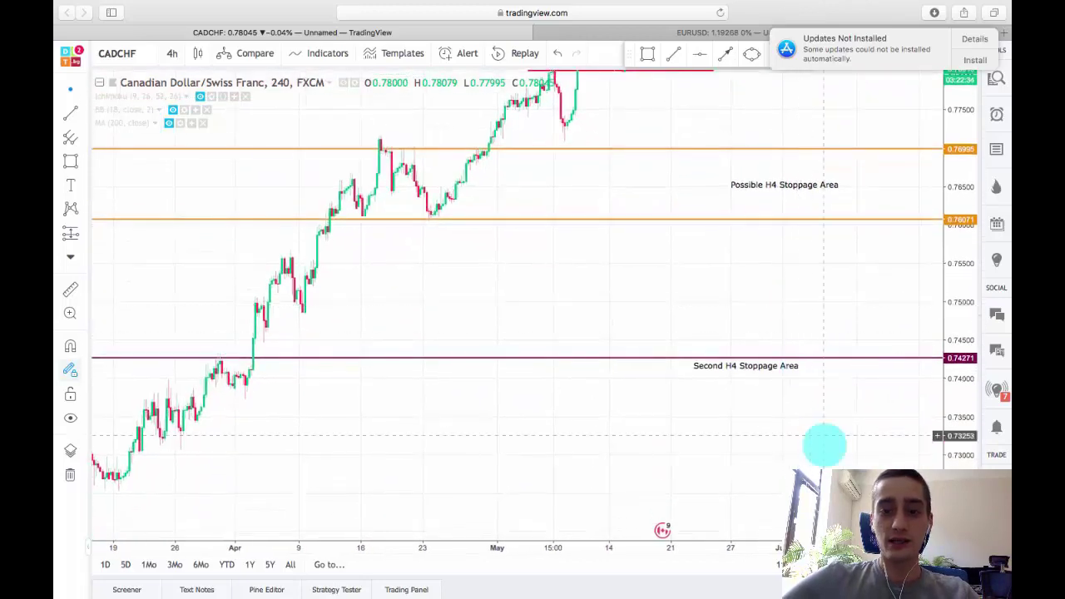
scroll(797, 383, "down", 3)
scroll(796, 382, "left", 2)
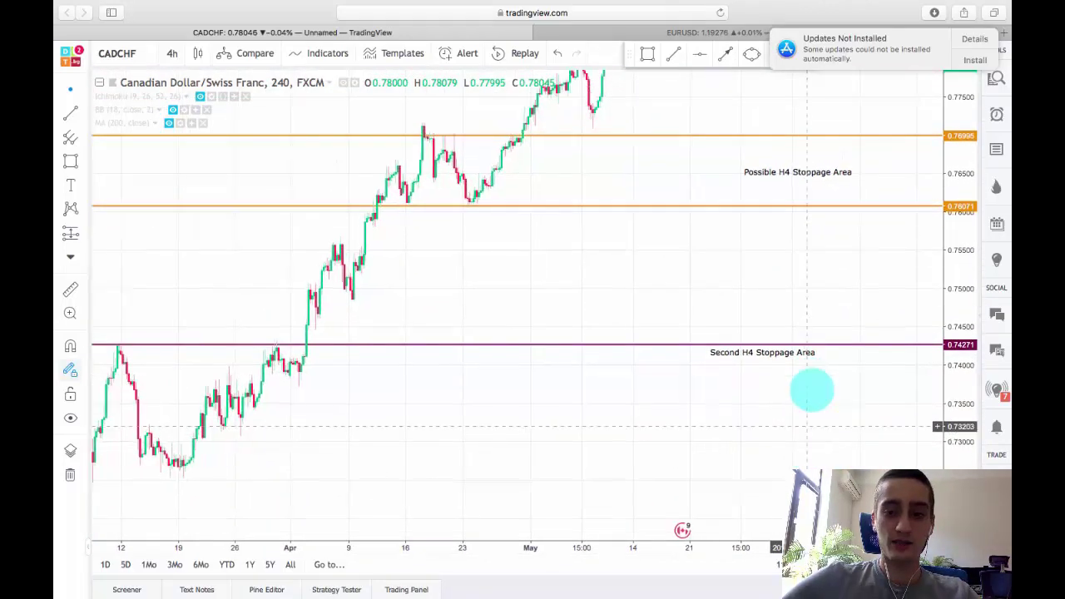
scroll(773, 466, "down", 4)
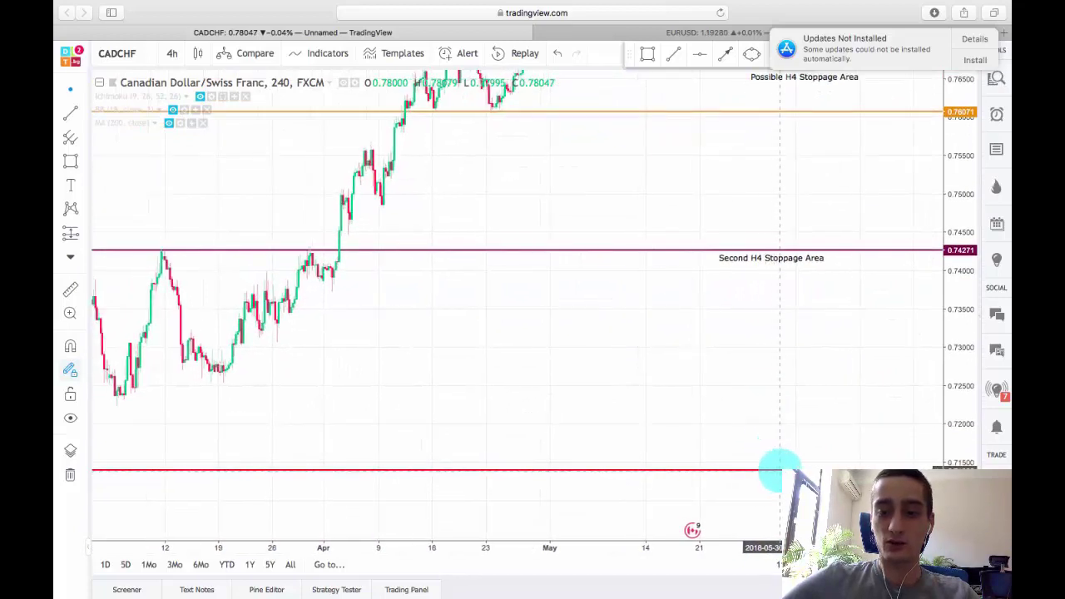
scroll(786, 416, "up", 3)
scroll(786, 416, "left", 1)
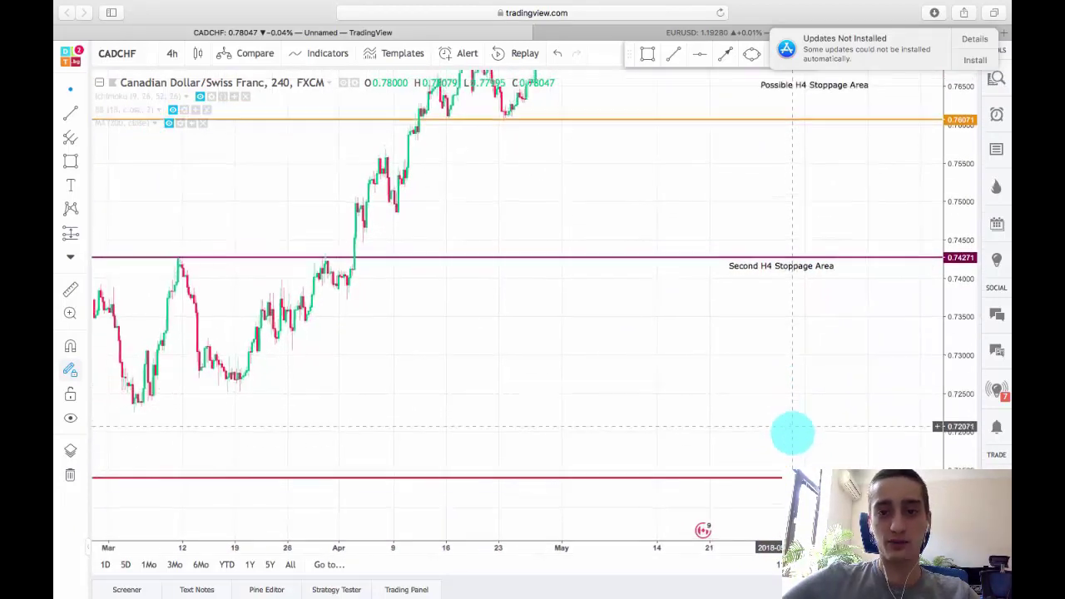
scroll(762, 258, "up", 5)
scroll(762, 257, "left", 1)
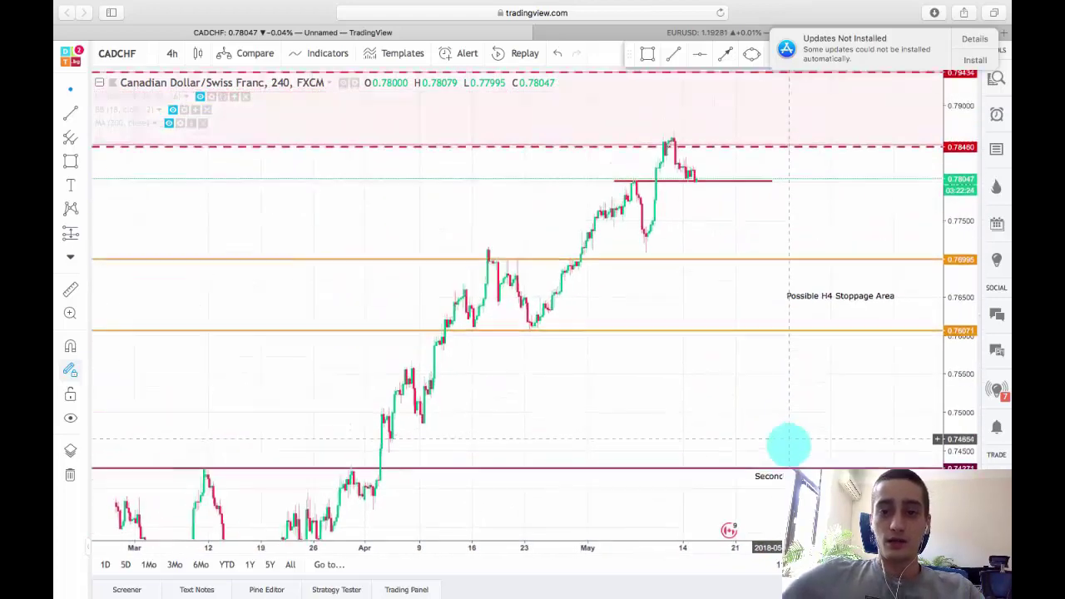
scroll(786, 264, "right", 3)
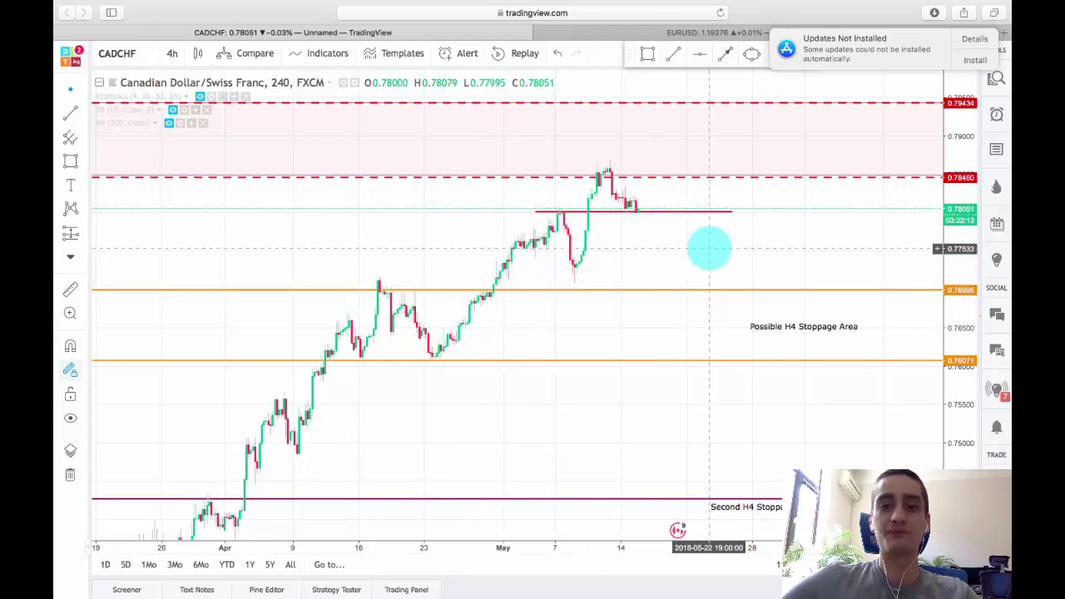
left_click_drag(708, 247, 675, 252)
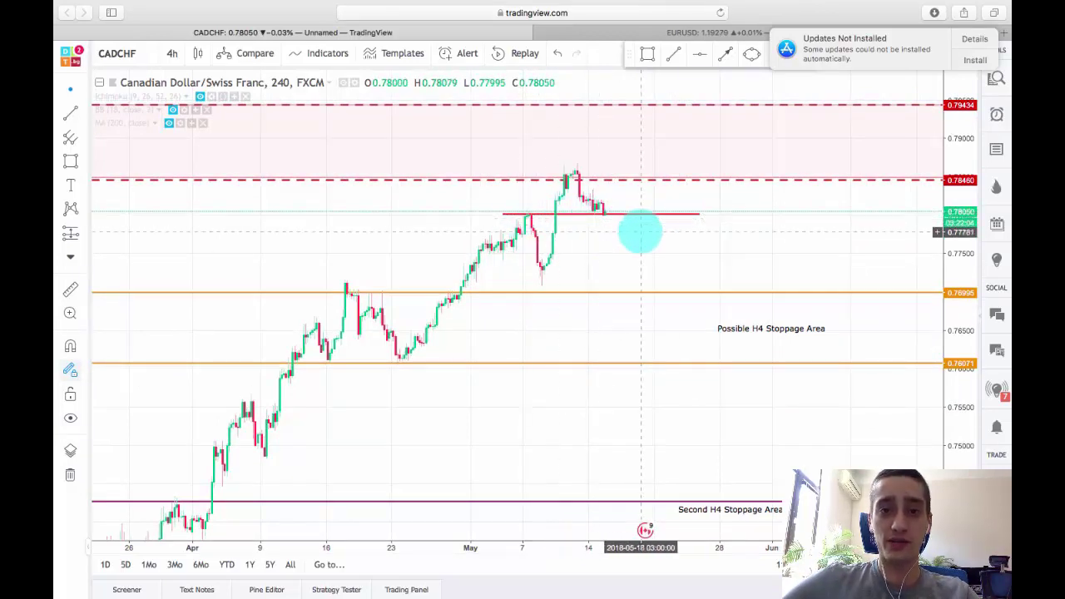
scroll(640, 232, "down", 2)
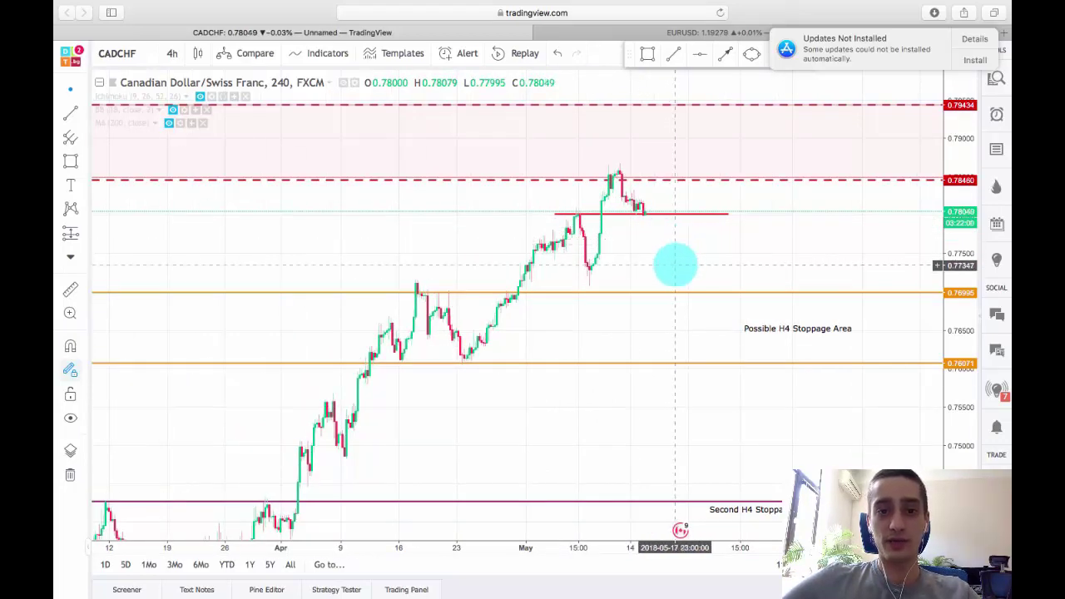
scroll(675, 264, "right", 10)
scroll(568, 243, "left", 6)
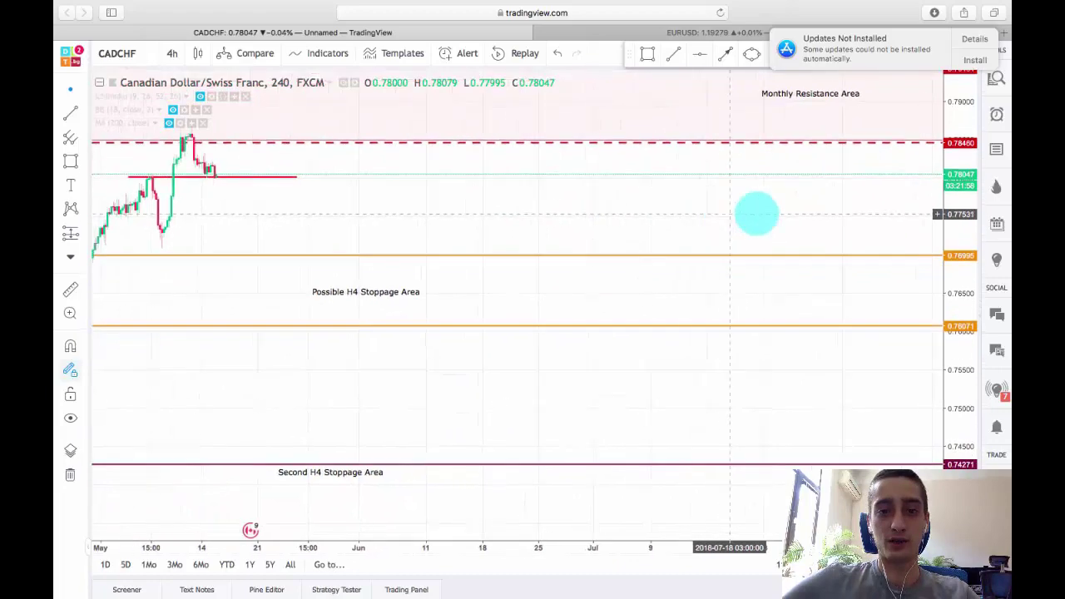
scroll(565, 347, "left", 2)
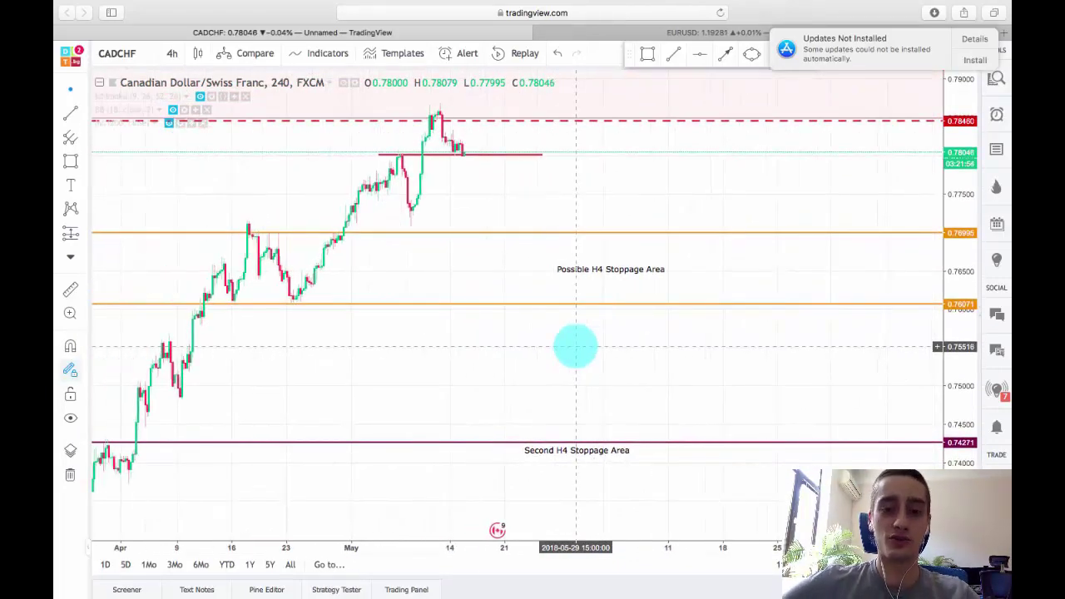
scroll(677, 314, "left", 5)
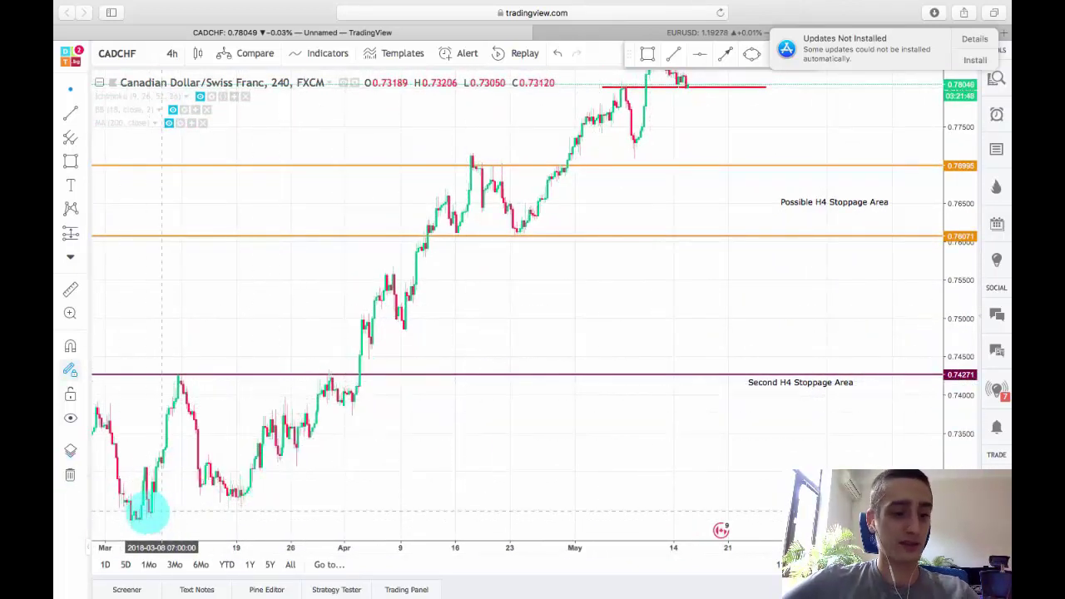
scroll(495, 453, "right", 3)
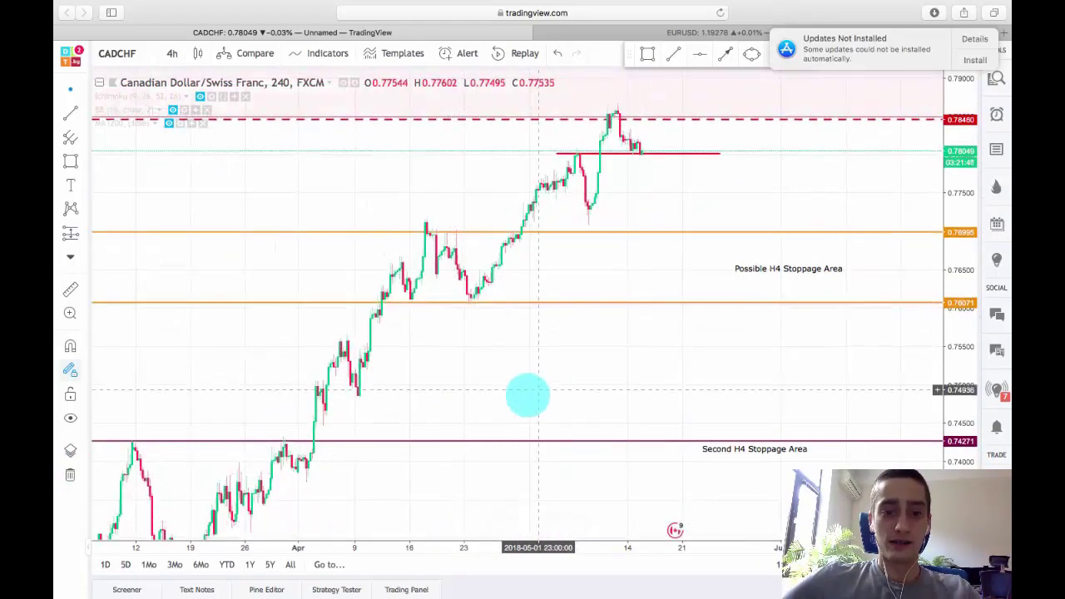
left_click_drag(533, 398, 591, 333)
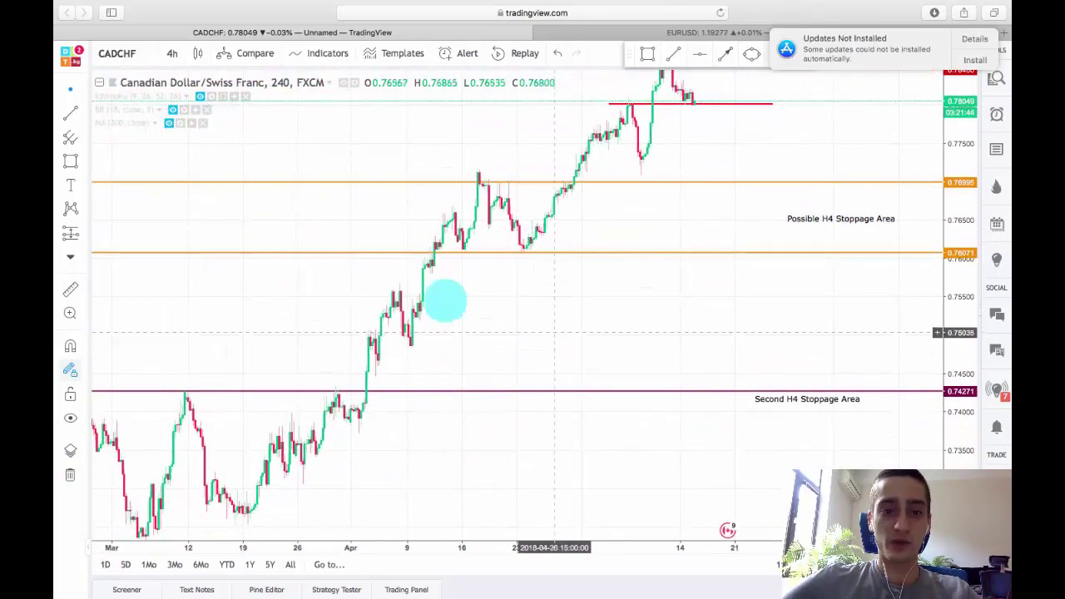
left_click_drag(627, 304, 617, 353)
left_click_drag(524, 404, 532, 366)
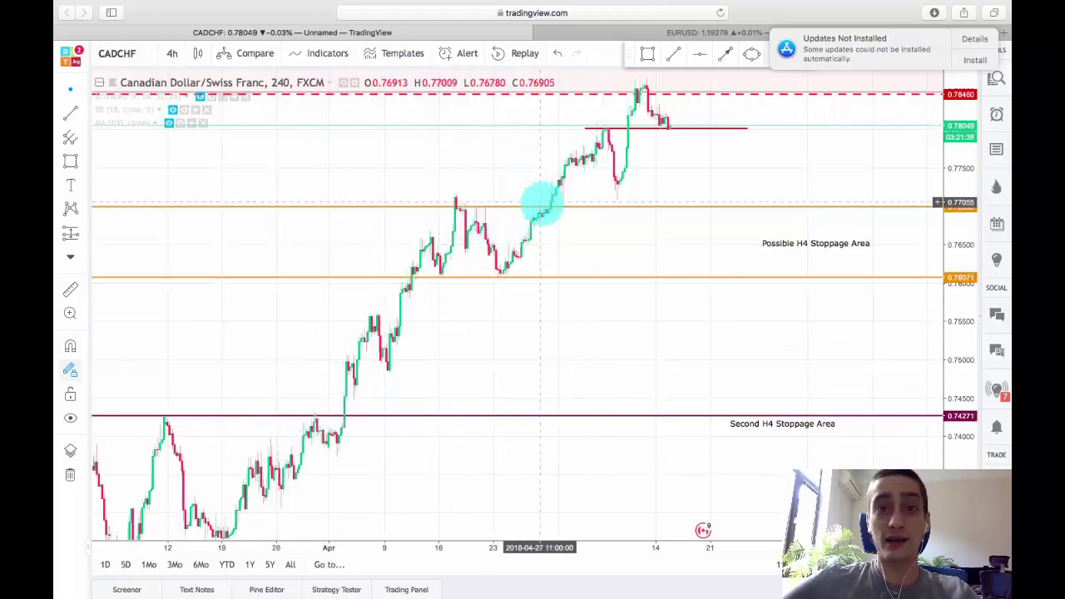
scroll(631, 308, "right", 5)
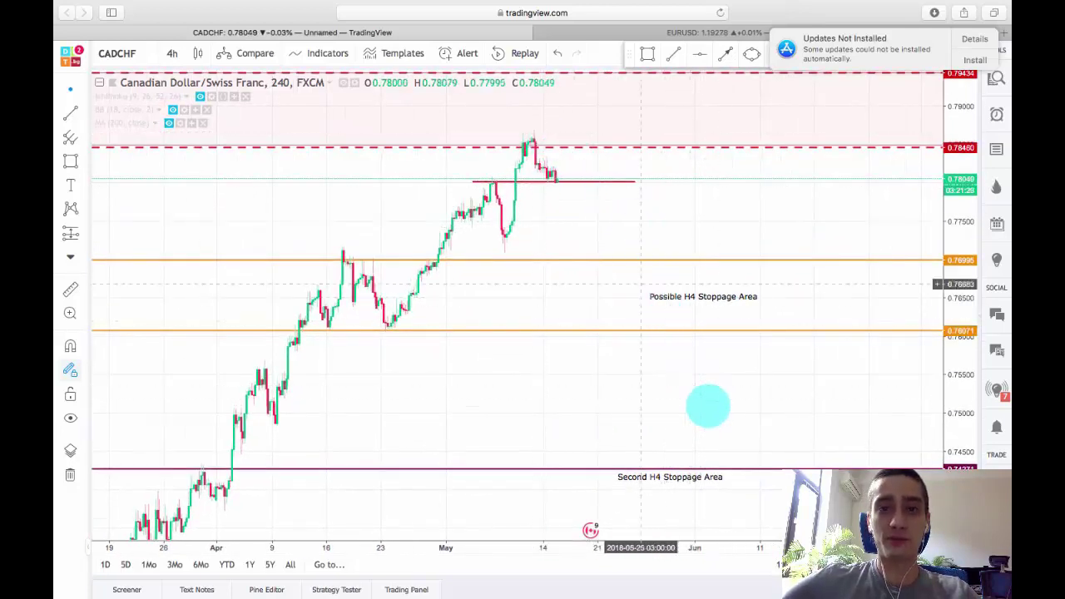
left_click(553, 181)
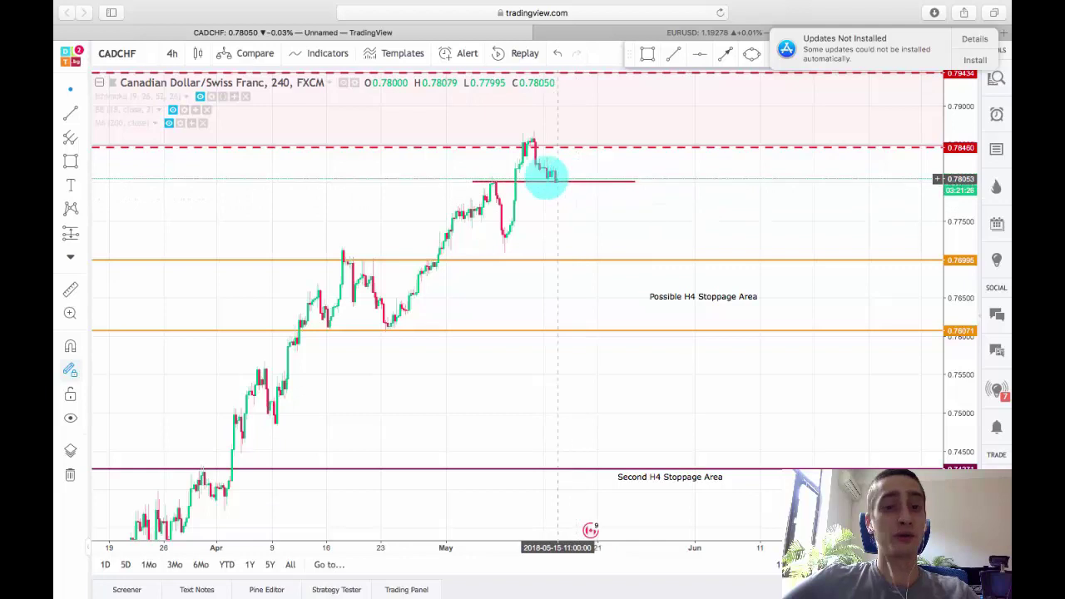
left_click(586, 181)
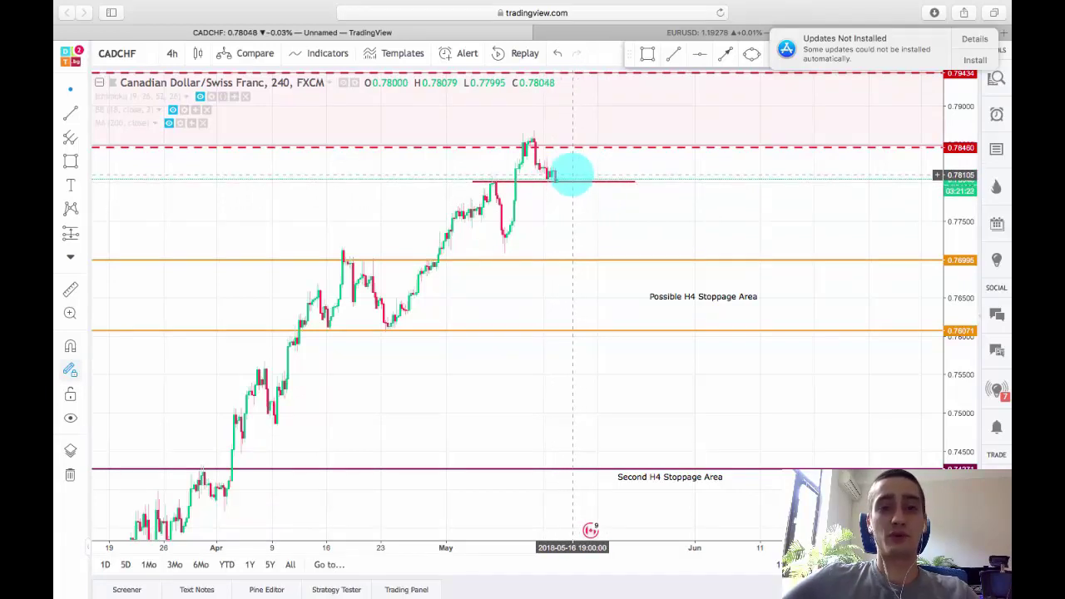
left_click_drag(610, 233, 618, 207)
scroll(610, 207, "down", 2)
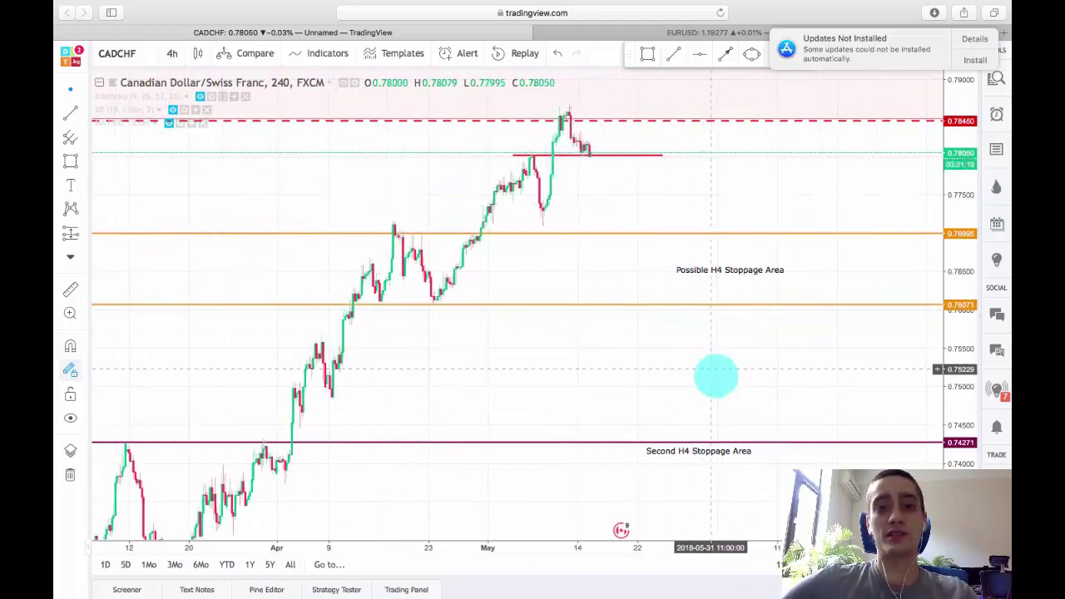
left_click_drag(716, 197, 723, 223)
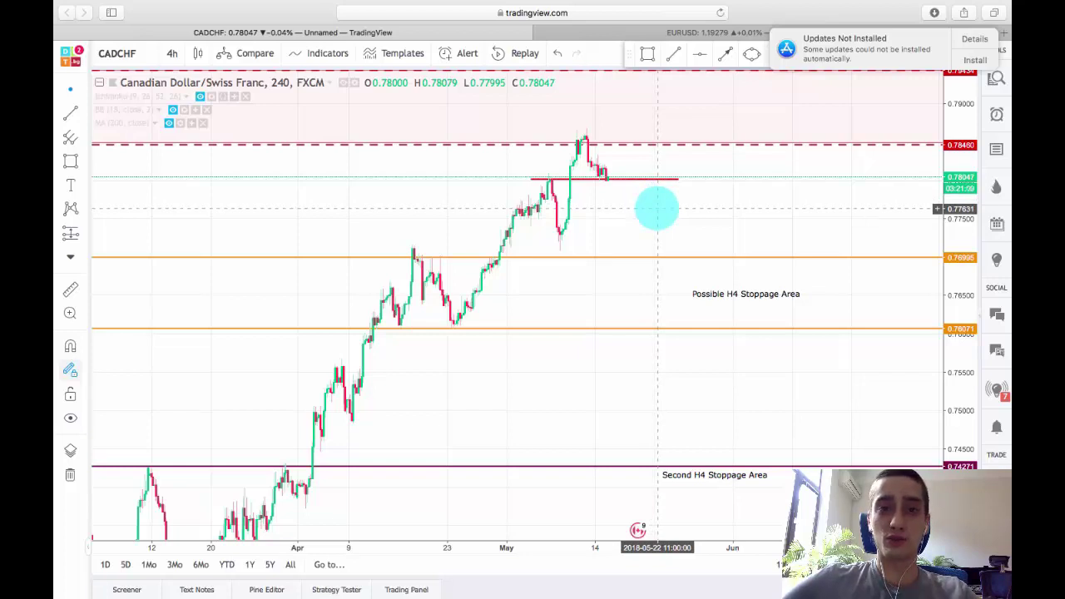
scroll(657, 208, "down", 3)
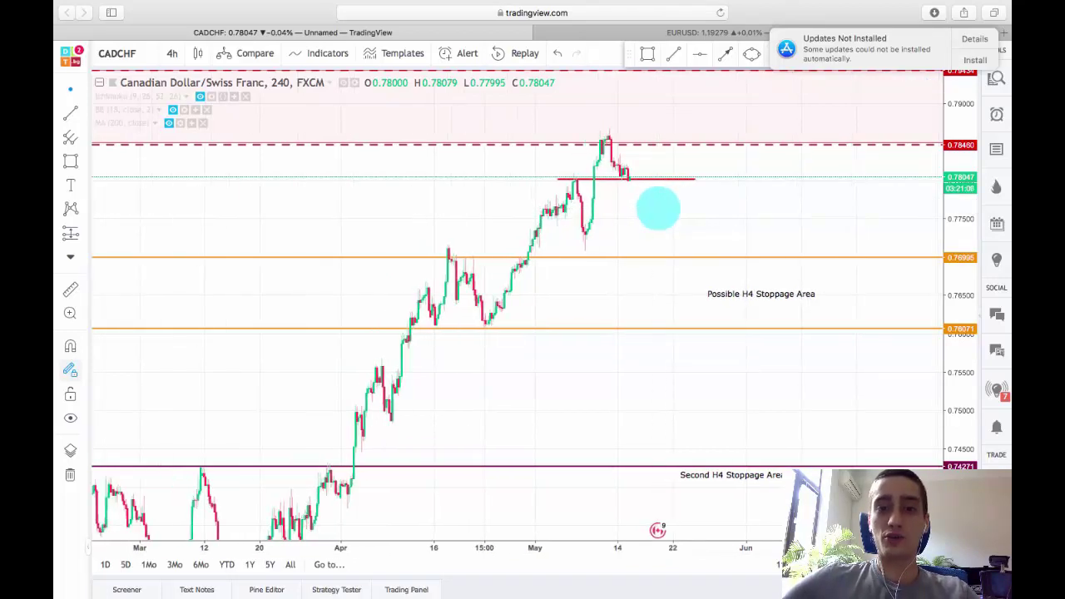